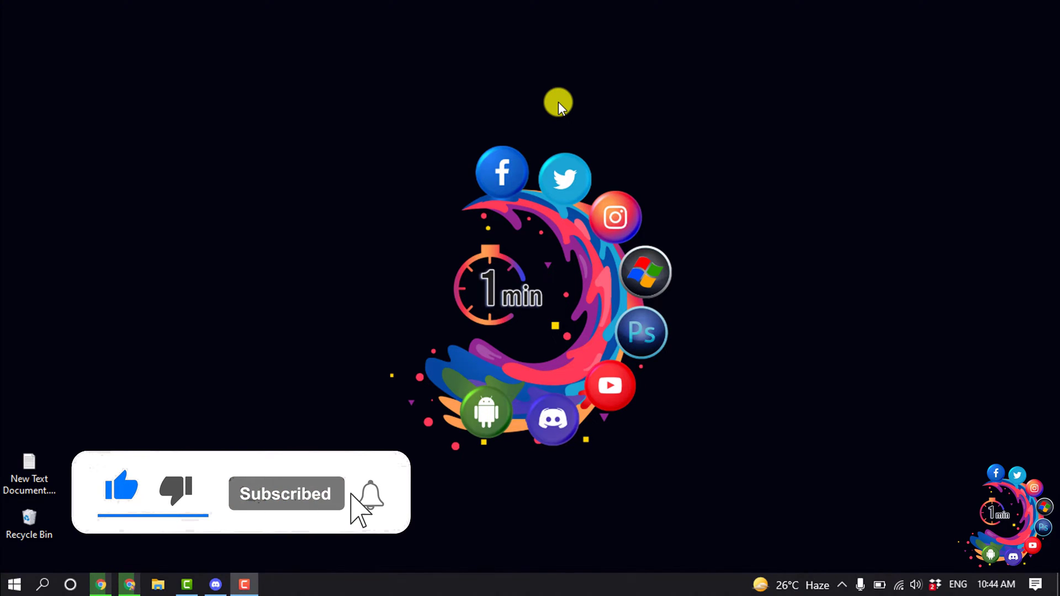
- Launch Discord from the taskbar so it opens on the Friends page
click(214, 583)
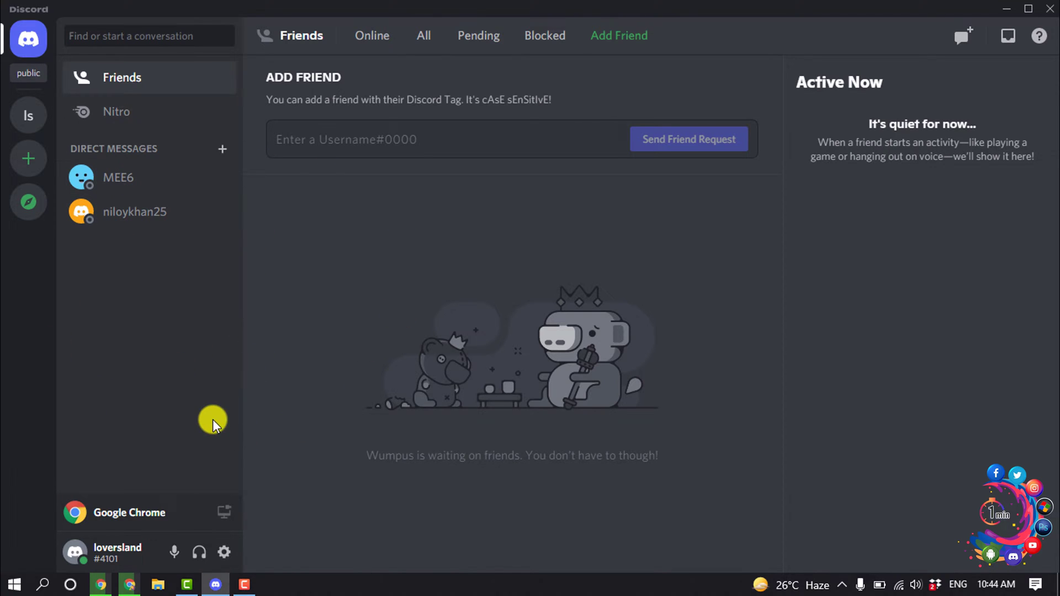
- Search for Lighty's BetterDiscord plugins in a new Chrome tab and download MessageLoggerV2
click(128, 584)
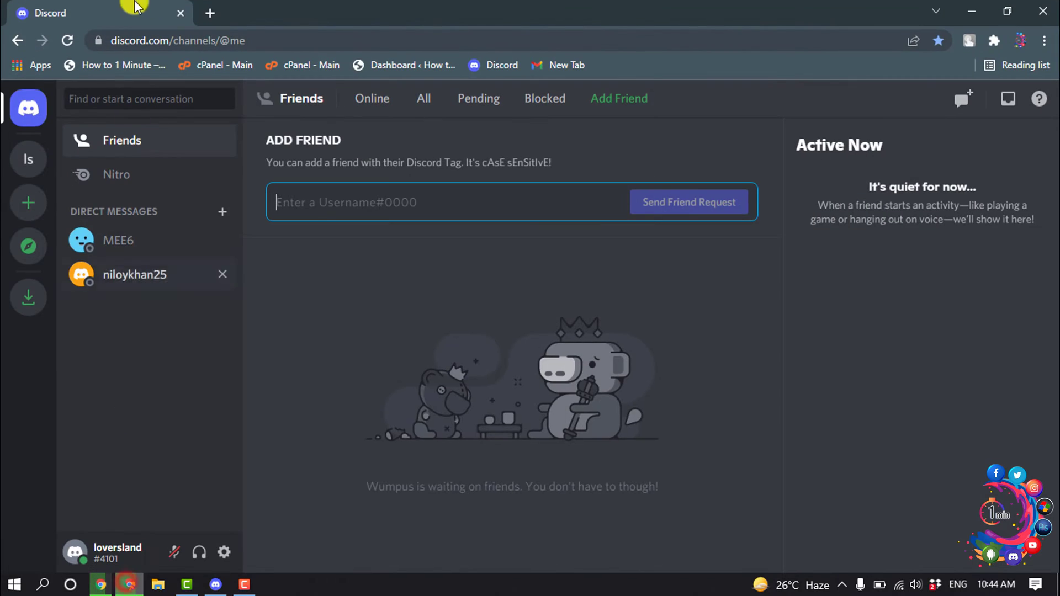
click(209, 10)
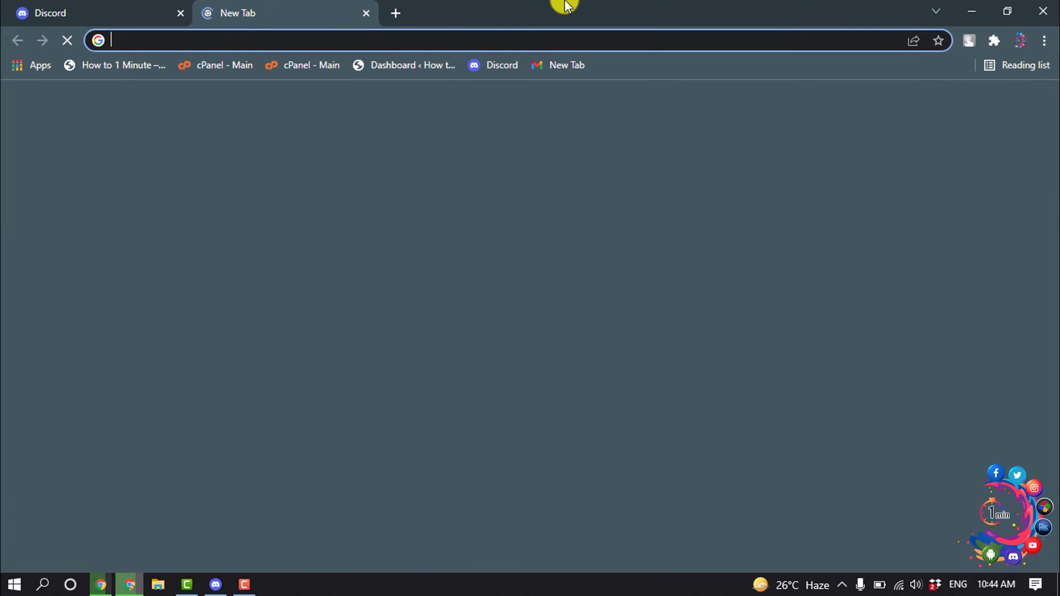
text(ligh)
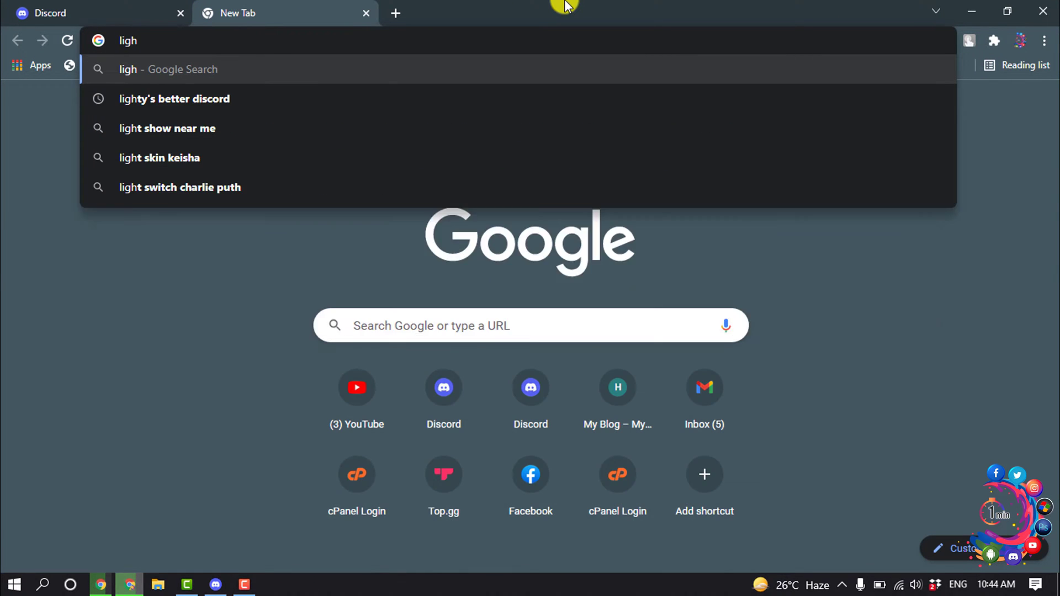
click(252, 97)
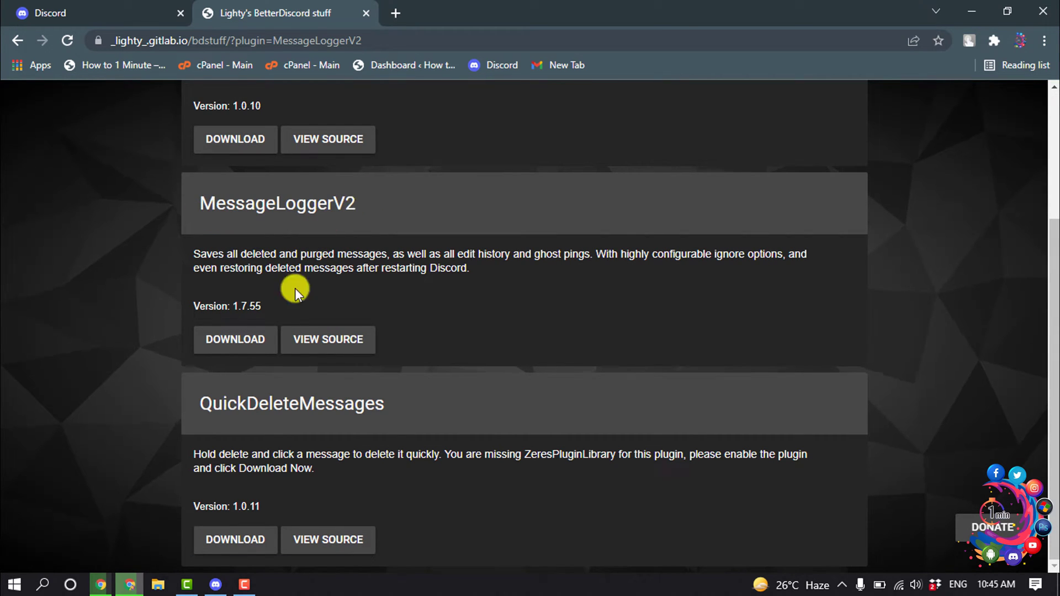
click(227, 348)
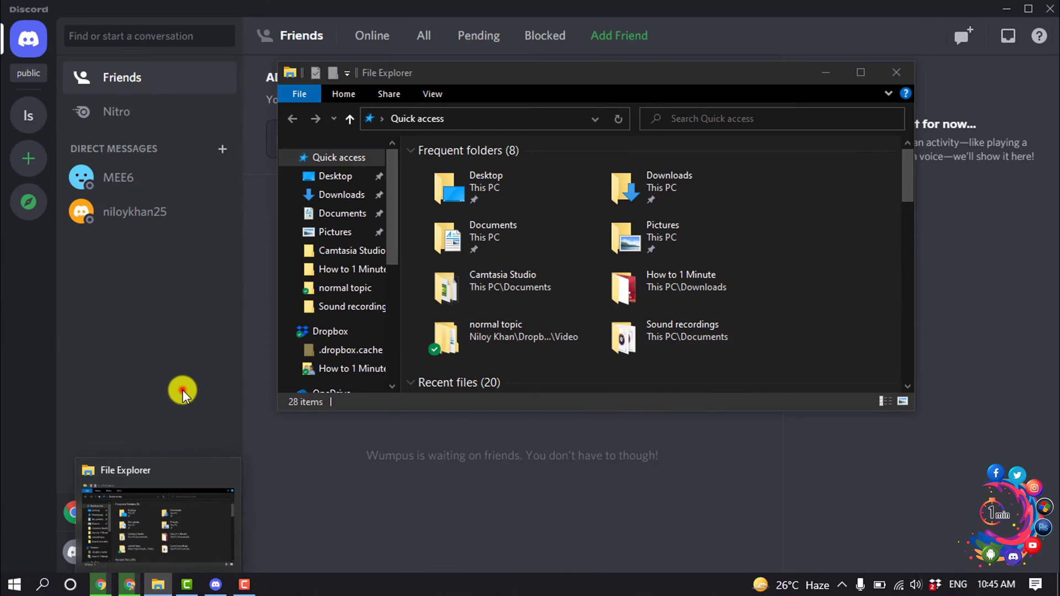
- Show the BetterDiscord Plugins page in Discord's user settings
click(183, 390)
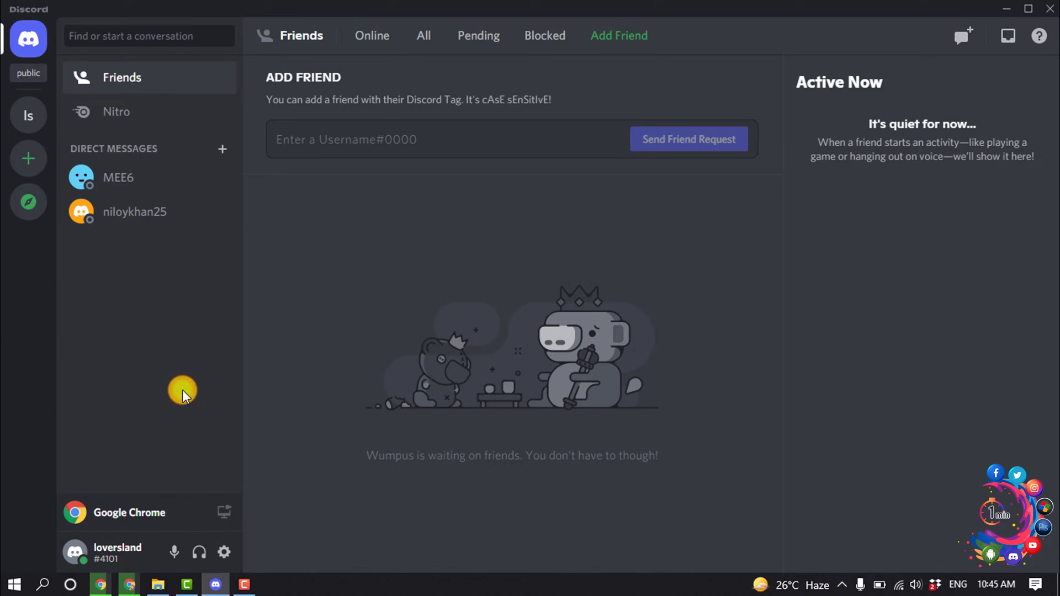
click(224, 553)
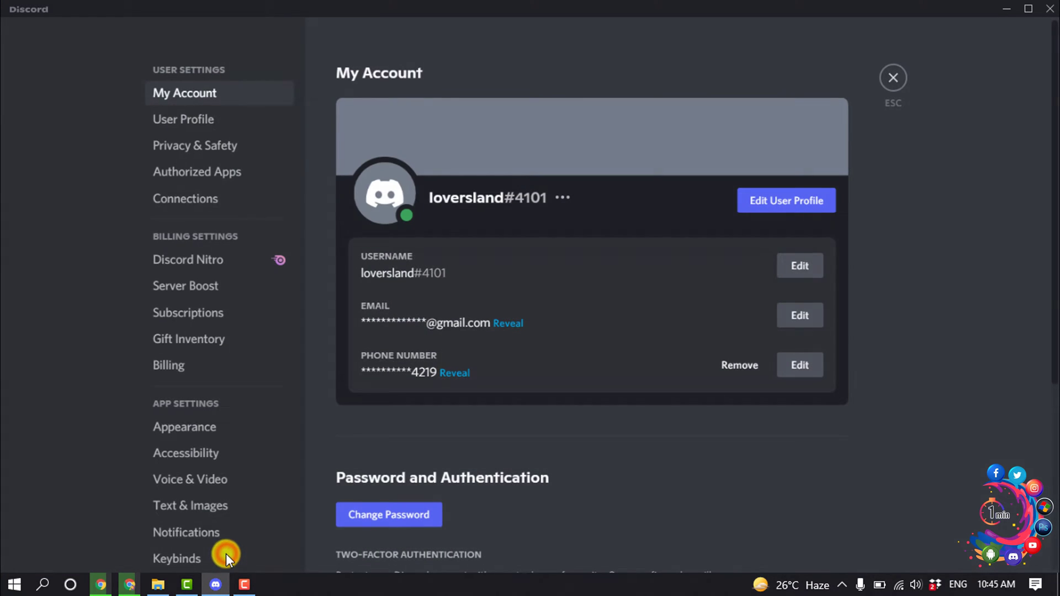
scroll(185, 307, down, 7)
scroll(184, 306, down, 1)
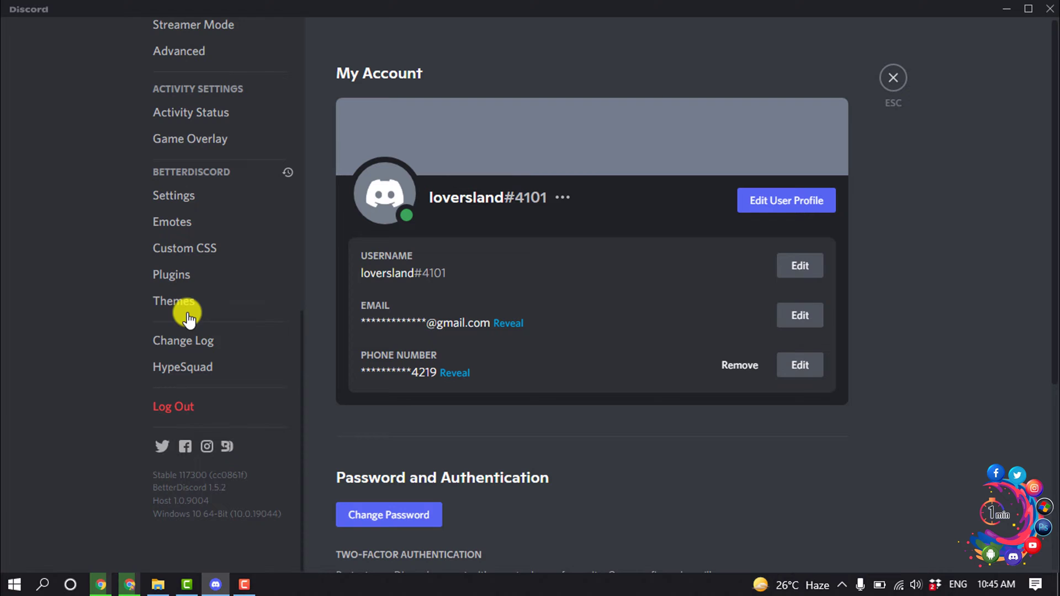
click(178, 282)
scroll(401, 137, down, 2)
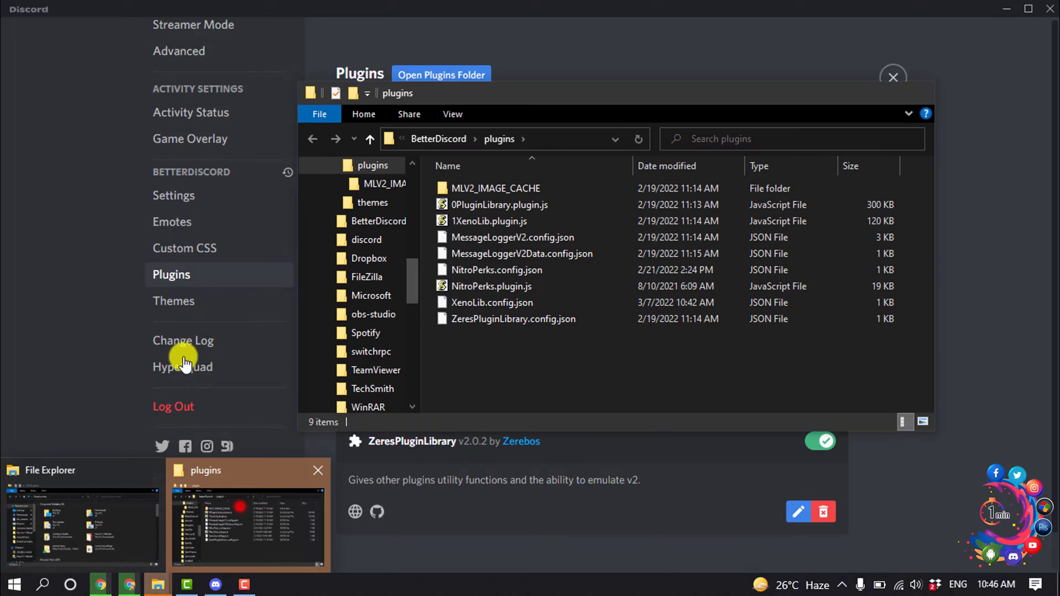
- Copy MessageLoggerV2.plugin.js from Downloads into the BetterDiscord plugins folder, then minimize Explorer
click(235, 507)
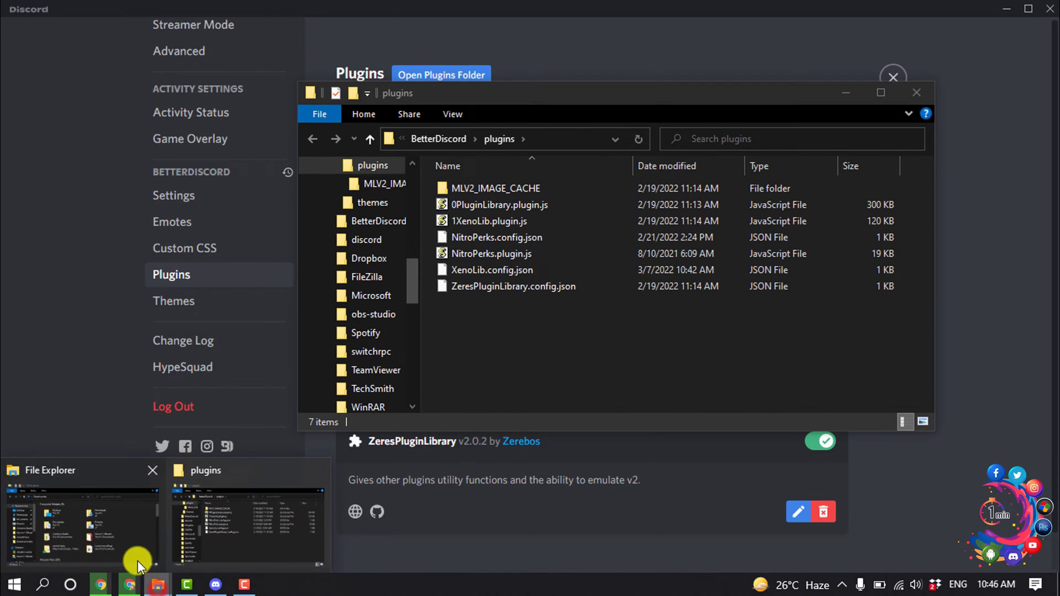
click(126, 545)
double_click(695, 183)
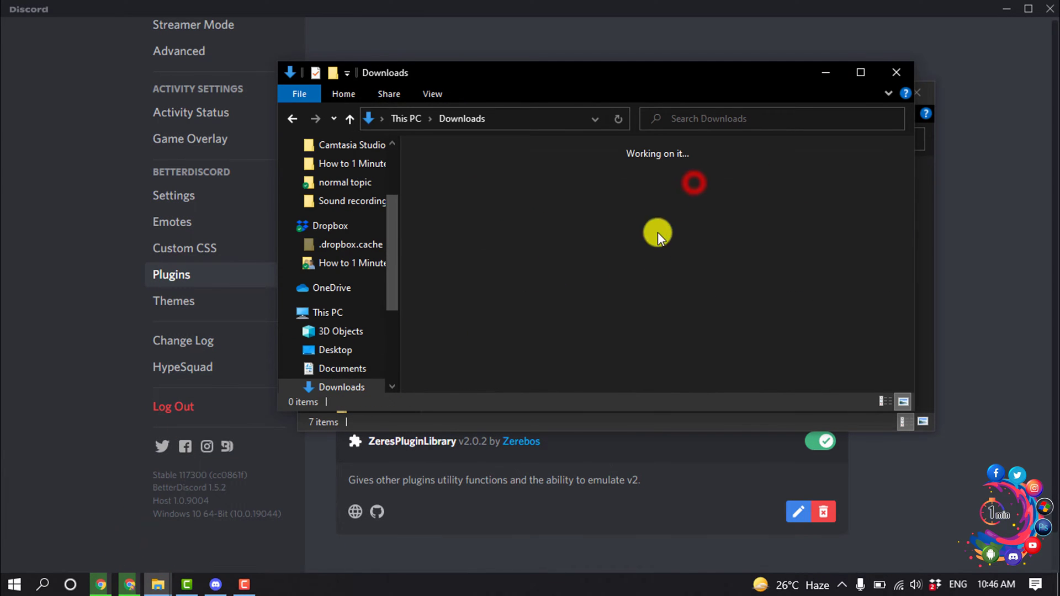
click(443, 232)
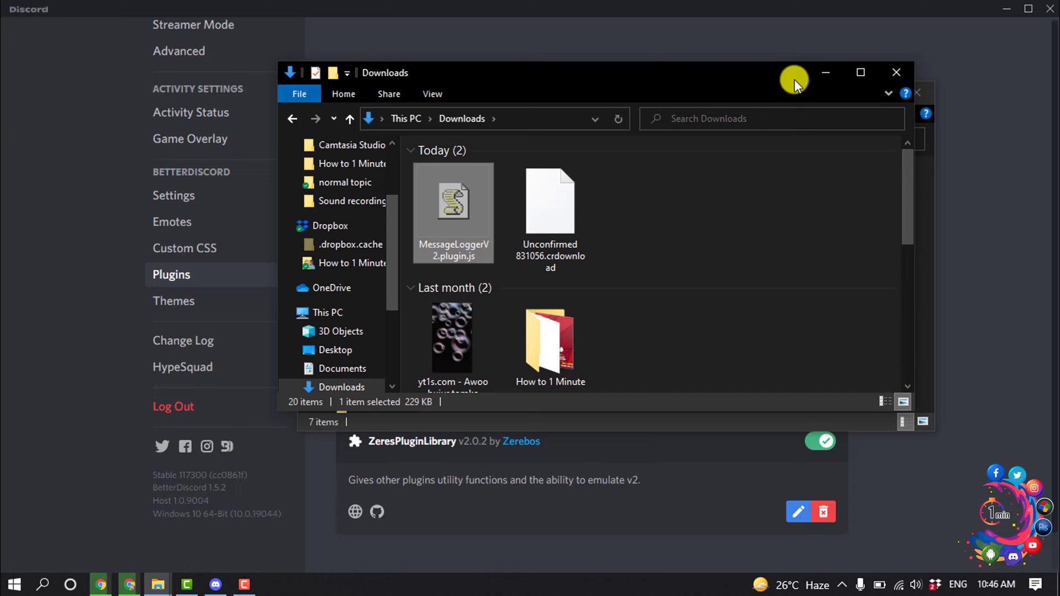
click(825, 72)
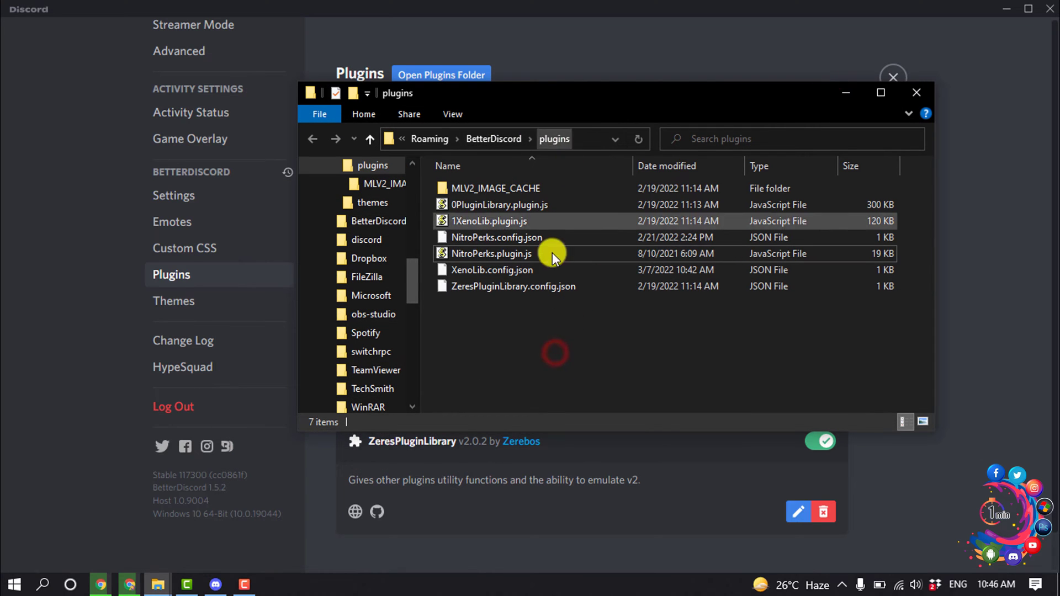
key(ctrl+v)
click(523, 342)
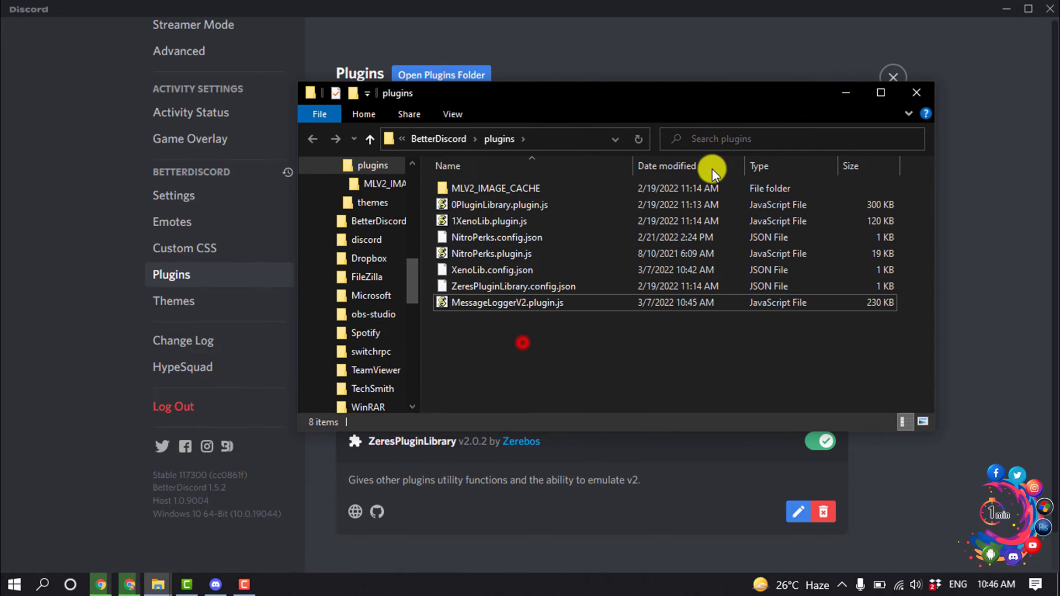
click(845, 93)
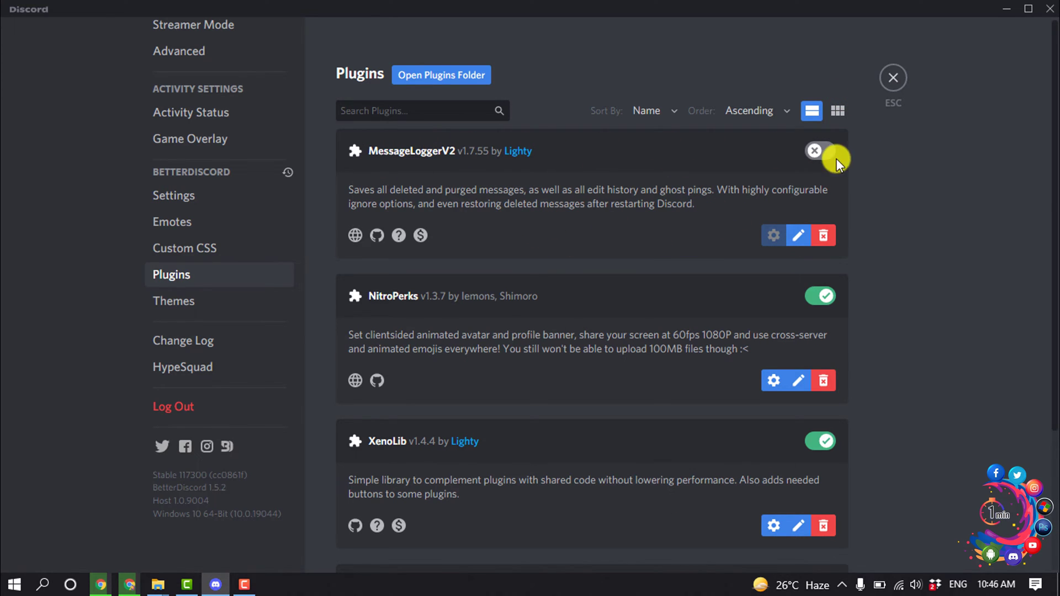
- Enable MessageLoggerV2, dismiss the Logger help, changelogs and update notice, then exit settings
click(821, 153)
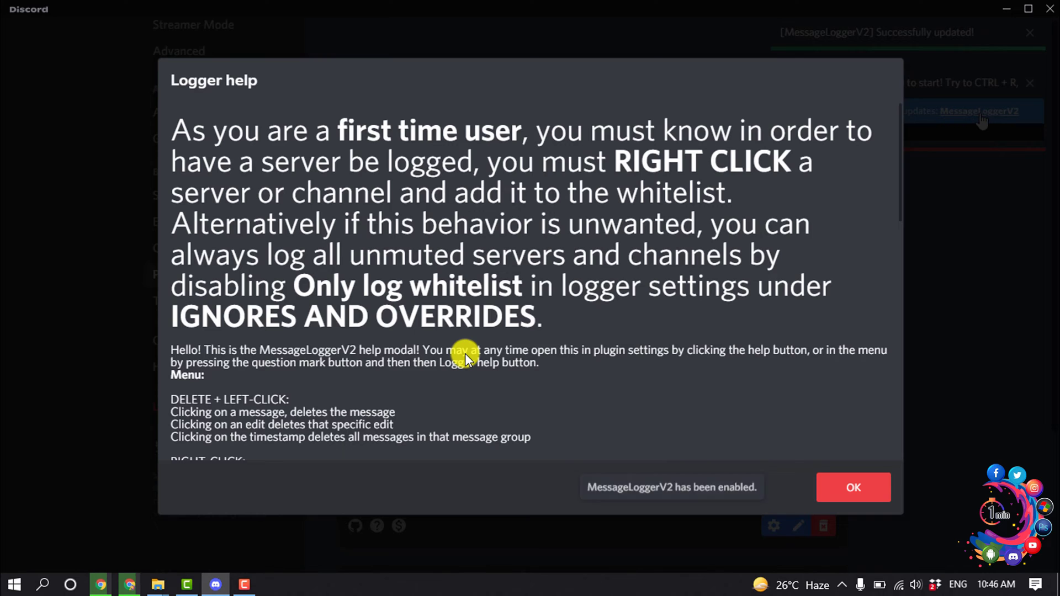
click(862, 503)
click(695, 202)
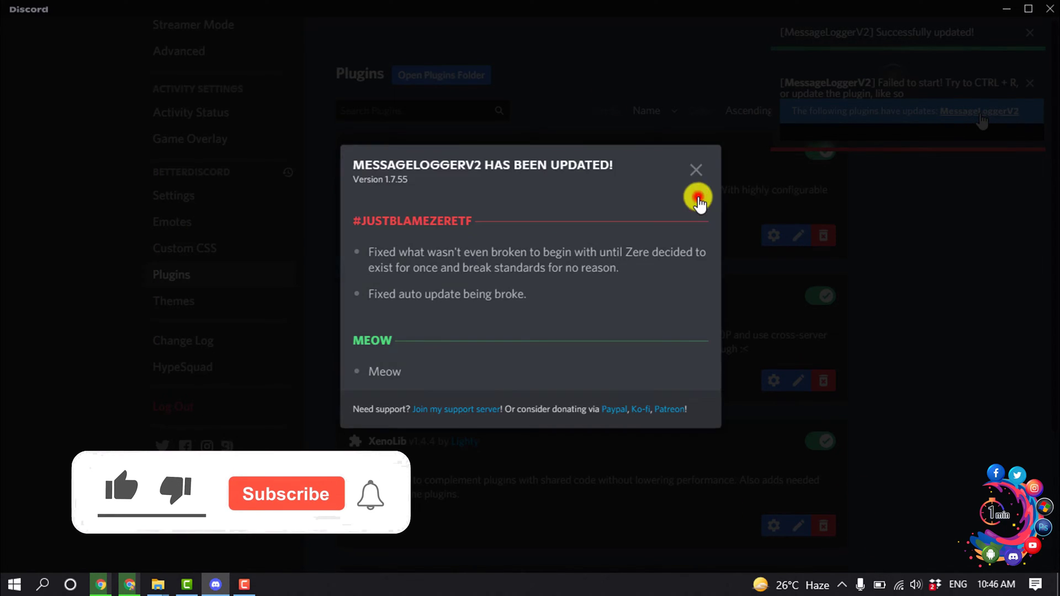
click(697, 174)
click(1030, 37)
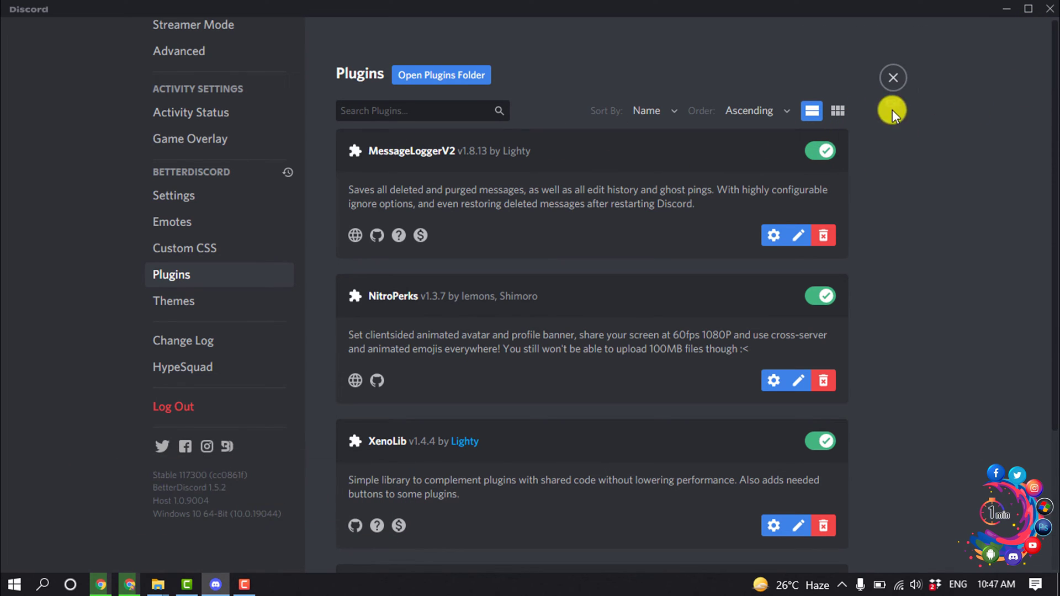
click(895, 81)
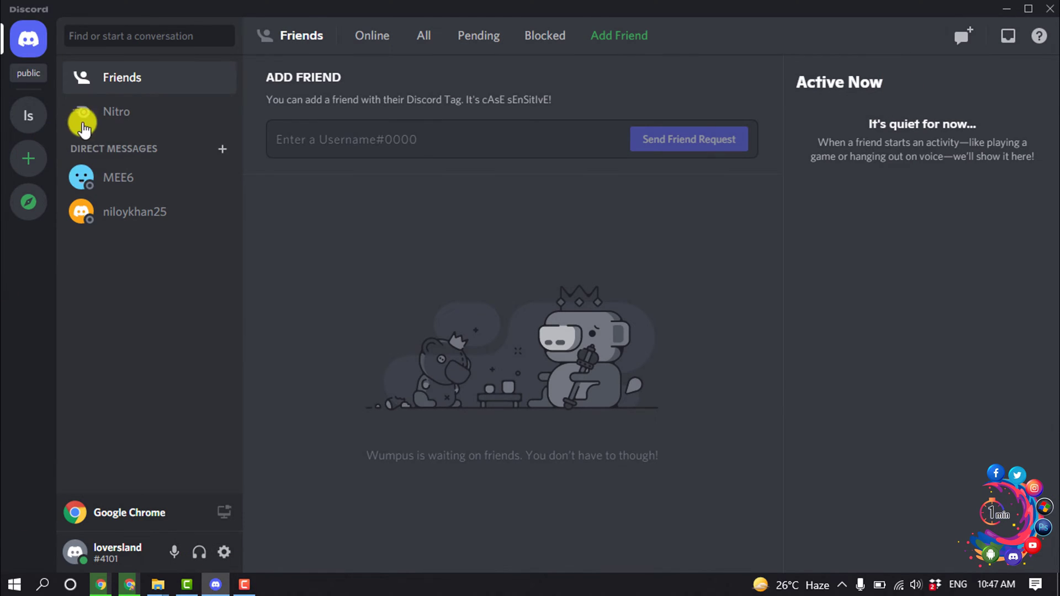
- Send the message 'Hello' in the ls server's #general channel
click(28, 116)
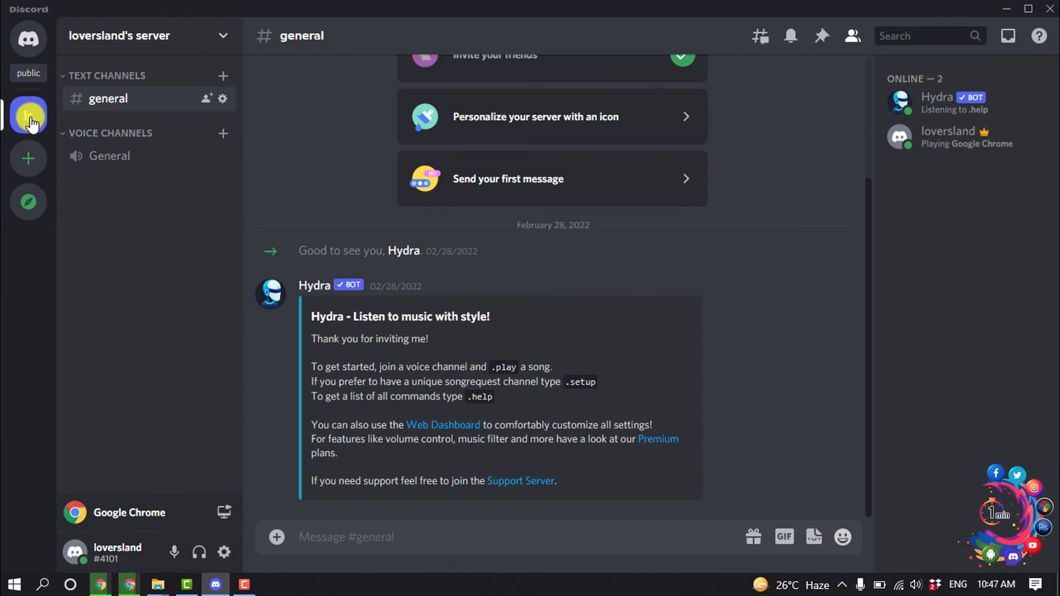
click(393, 541)
mouse_move(496, 389)
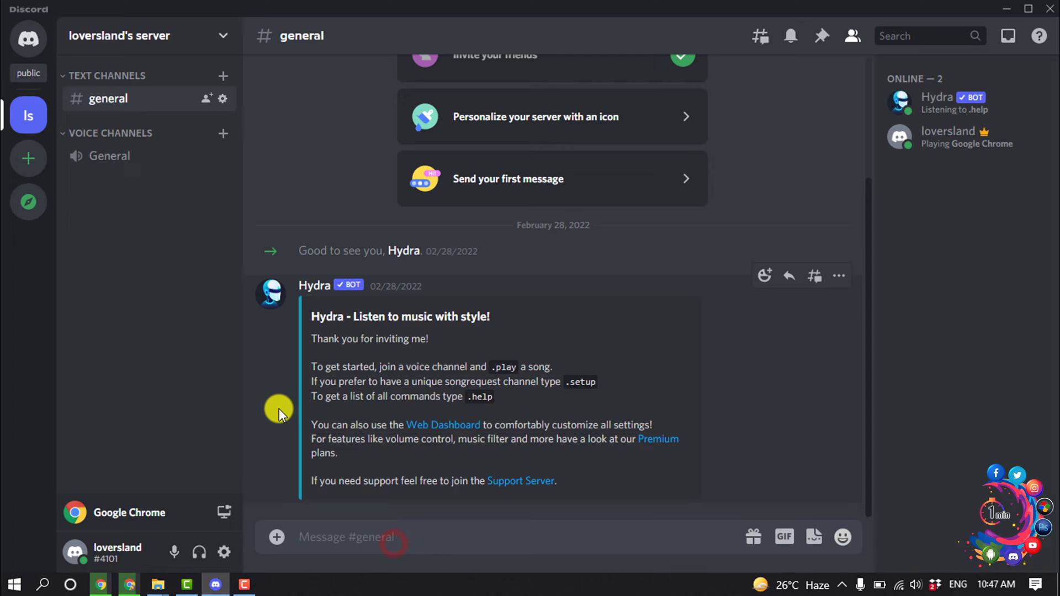
text(Hello)
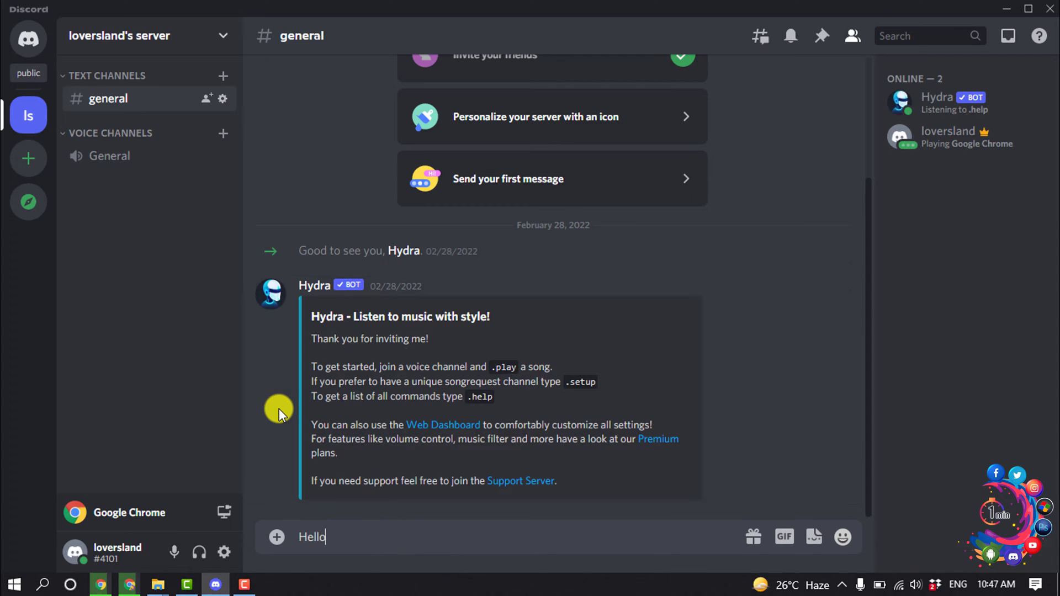
key(Return)
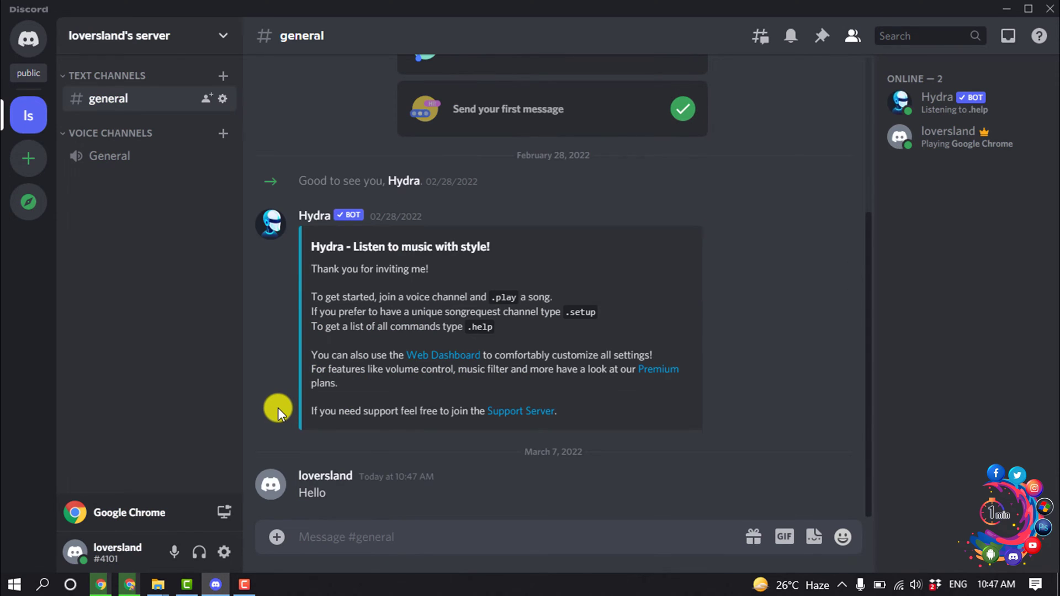
mouse_move(547, 485)
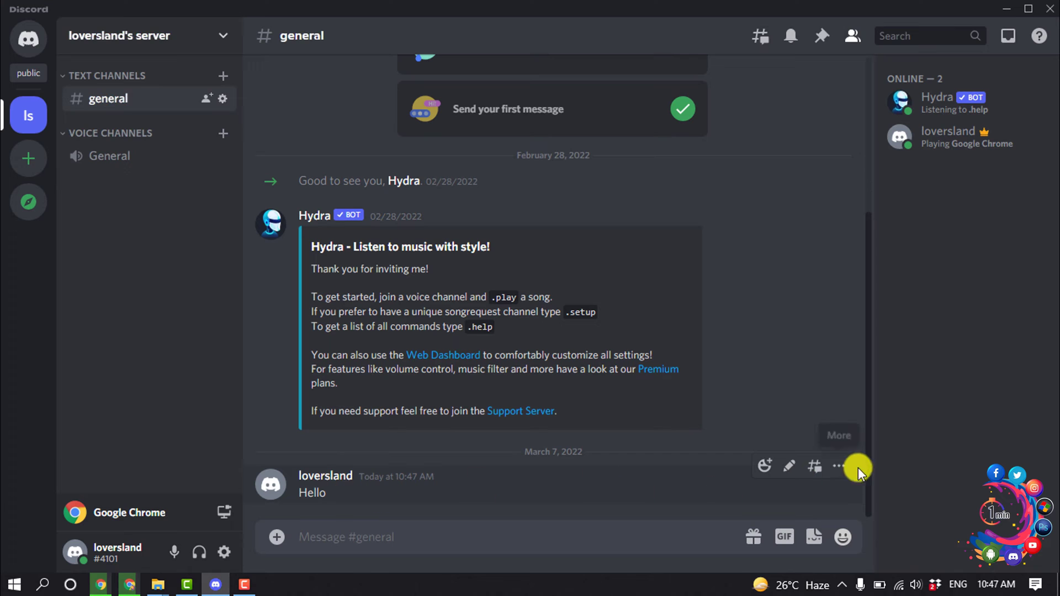
- Delete the 'Hello' message from #general and confirm the deletion
click(841, 471)
click(747, 519)
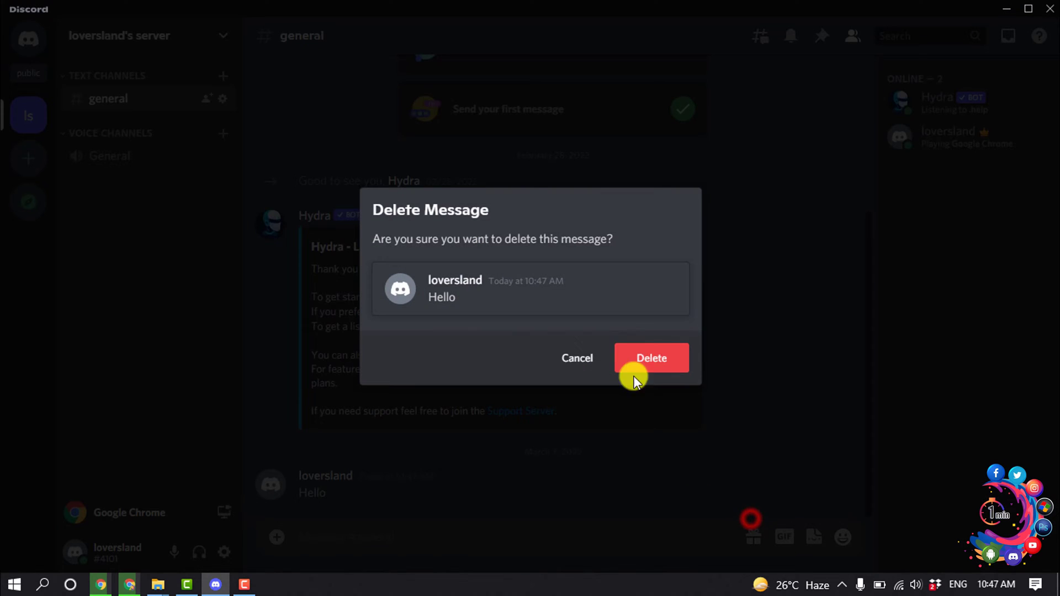
click(642, 360)
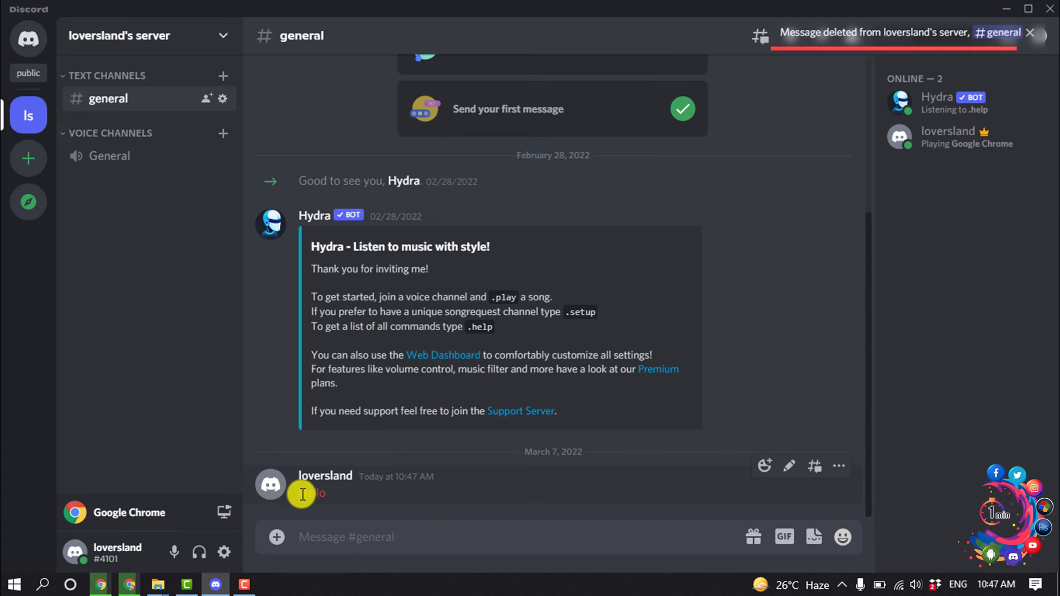